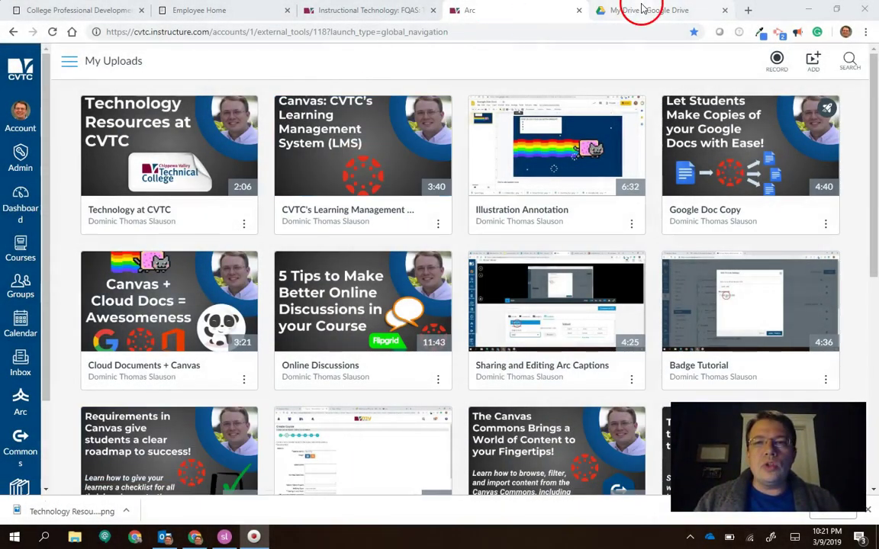
In the Drive tab, open the Canvas Content folder, then return to the My Drive top level
click(641, 10)
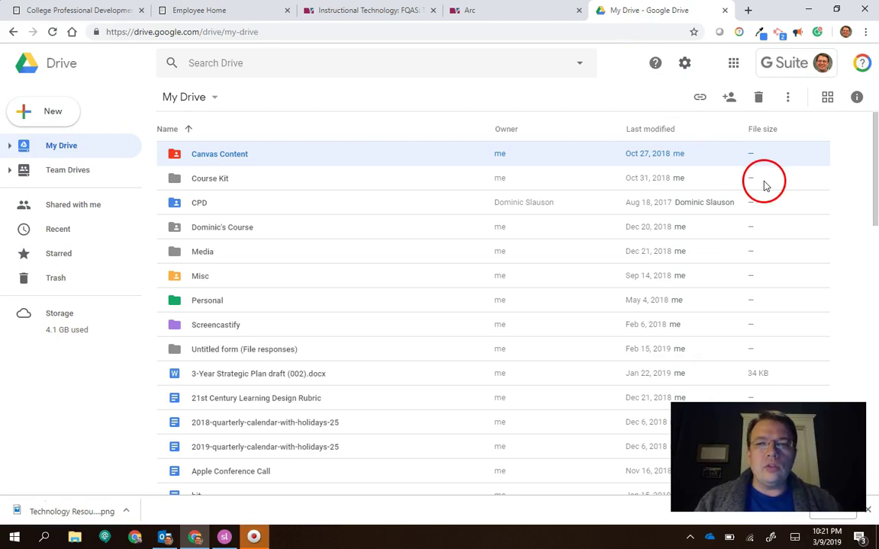
mouse_move(876, 181)
mouse_down()
mouse_move(867, 239)
mouse_move(865, 153)
mouse_up()
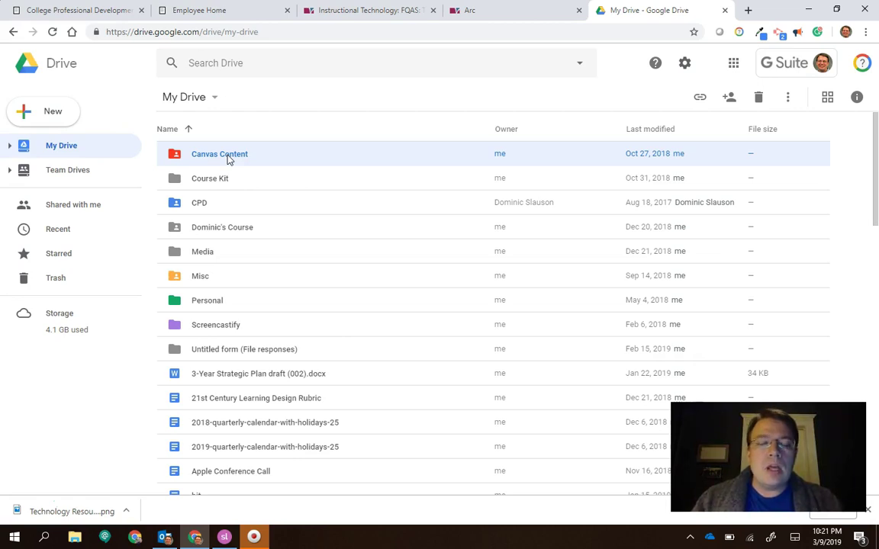
double_click(228, 158)
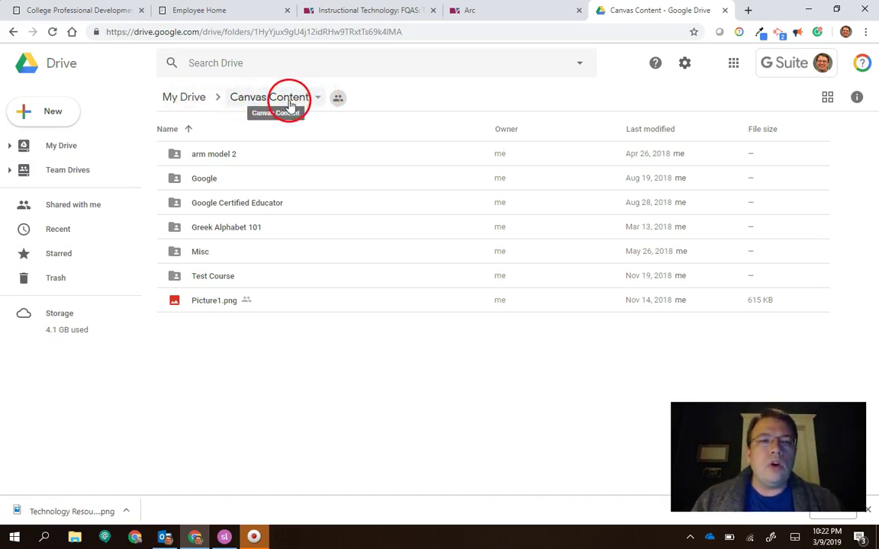
click(187, 98)
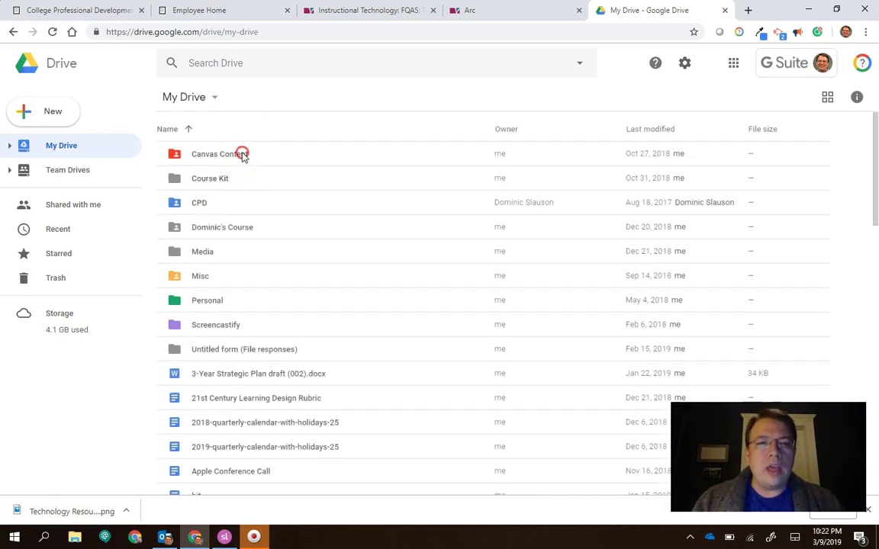
Share Canvas Content as 'Anyone with the link – Can view', save, and select its link
right_click(243, 156)
click(292, 200)
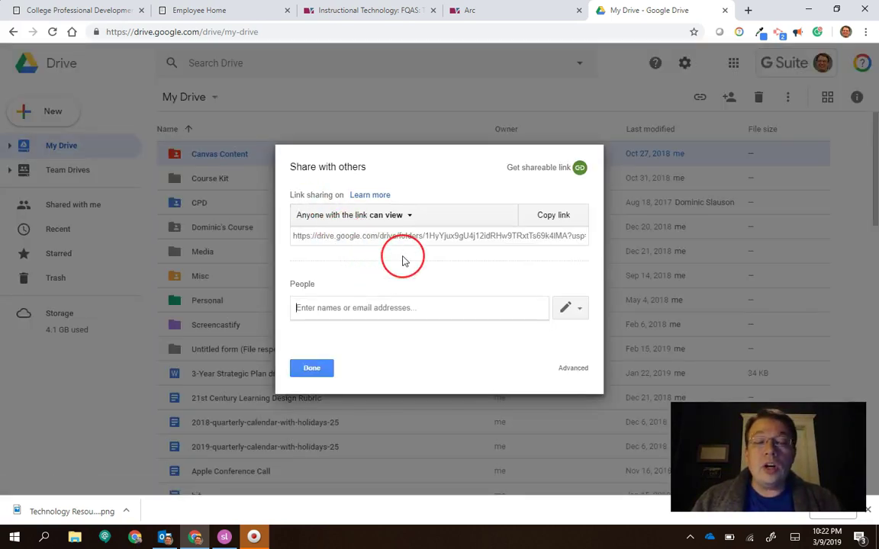
click(333, 235)
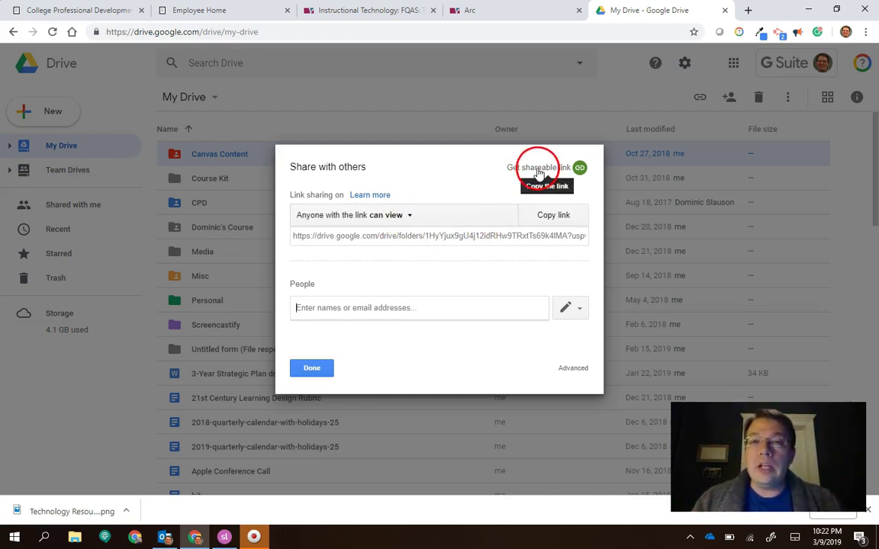
click(393, 221)
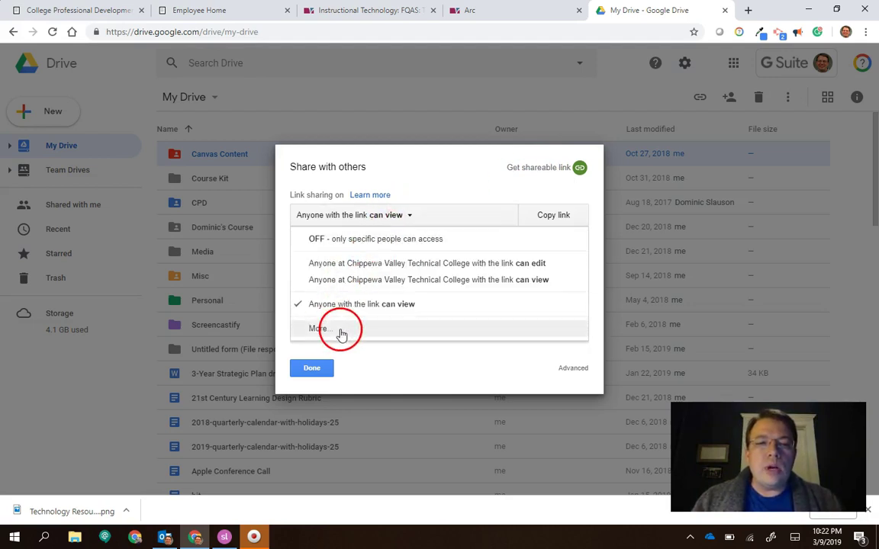
click(342, 333)
click(306, 210)
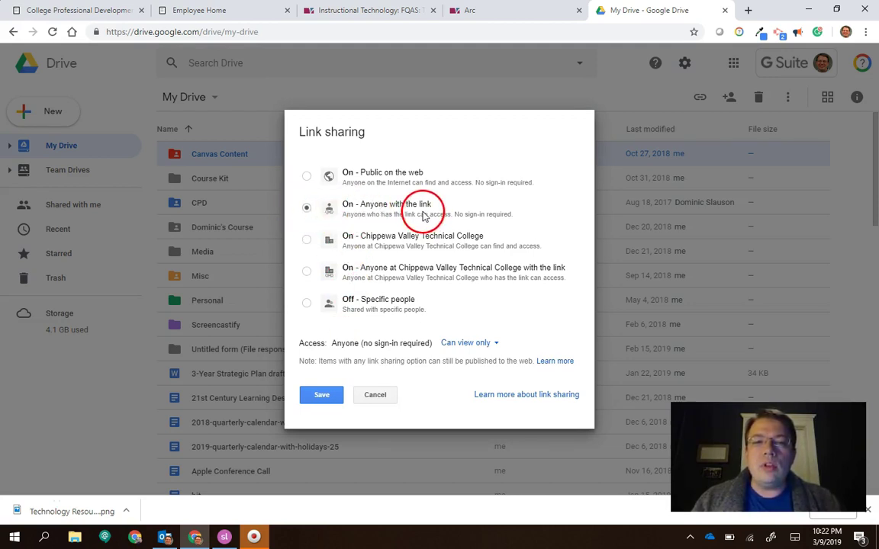
click(467, 343)
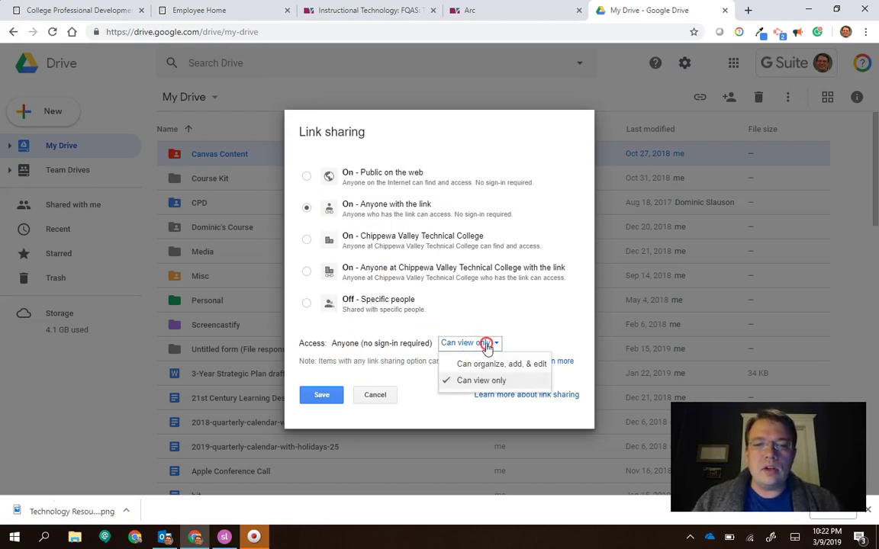
click(471, 381)
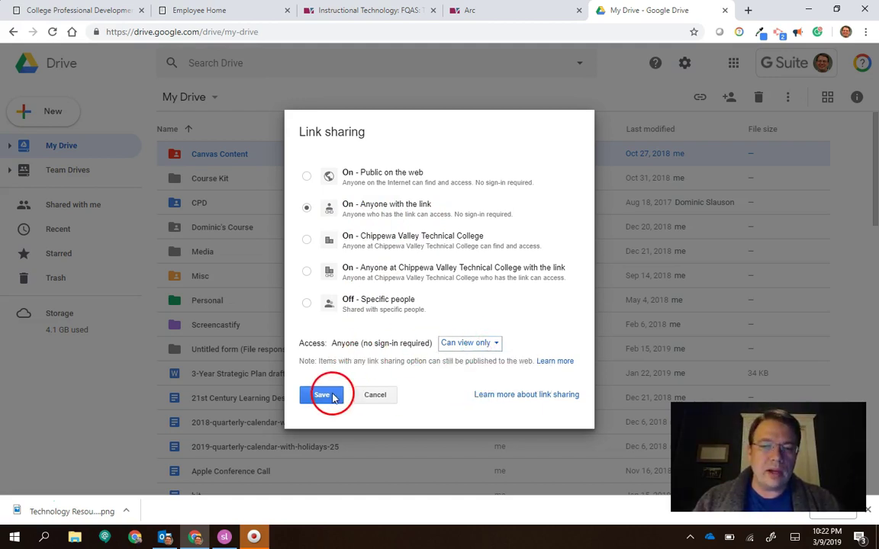
click(325, 396)
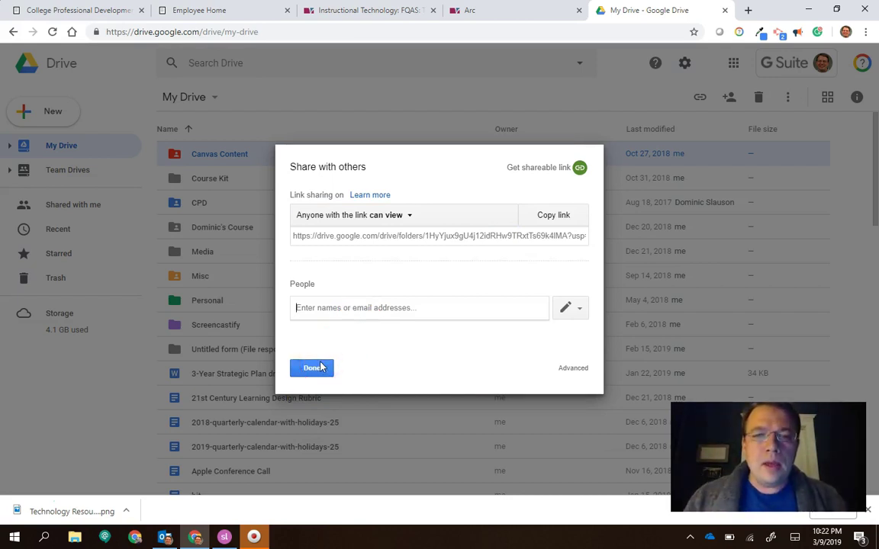
click(461, 191)
click(386, 236)
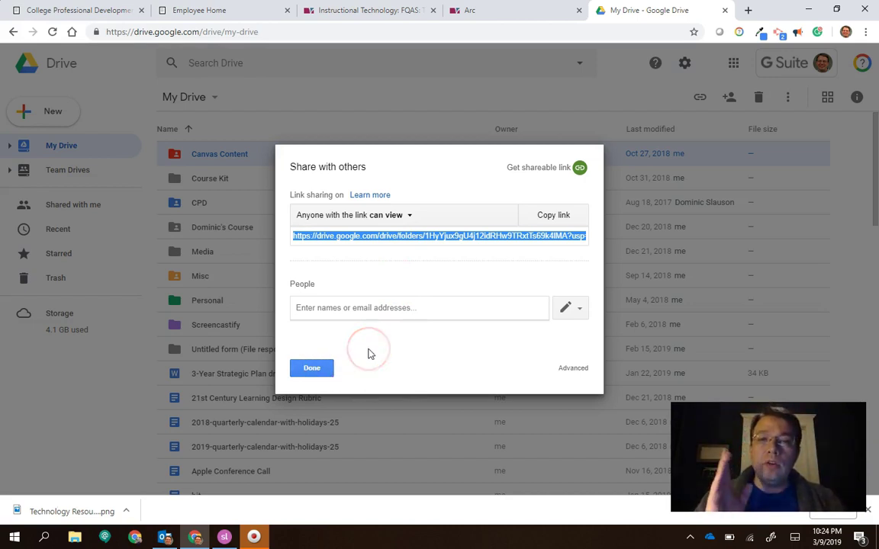
Confirm the Canvas Content sharing settings with Done
click(199, 168)
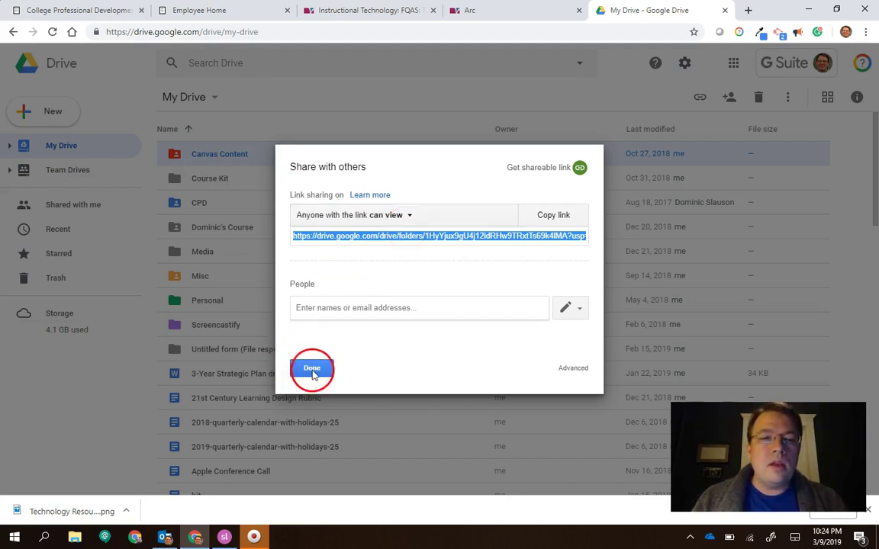
click(311, 371)
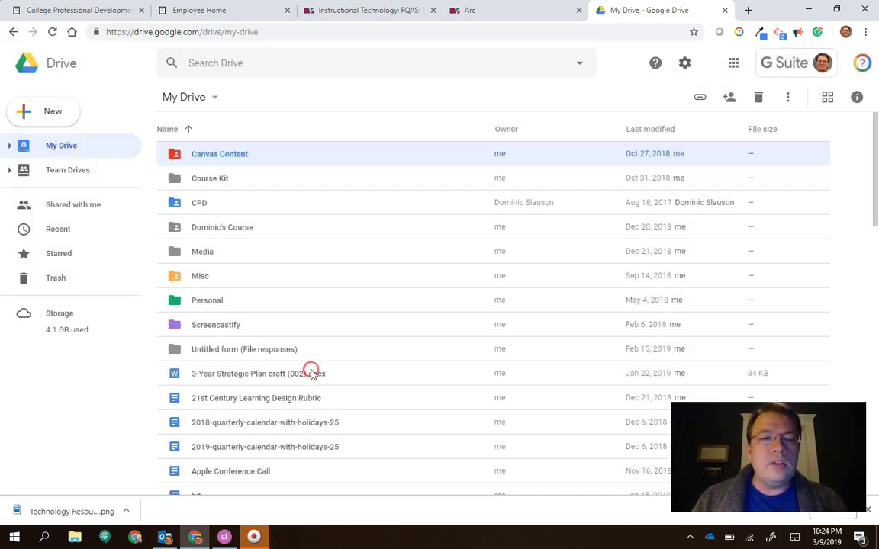
Create a new Google Doc inside Canvas Content, choosing Create and Share at the shared-folder prompt
double_click(250, 156)
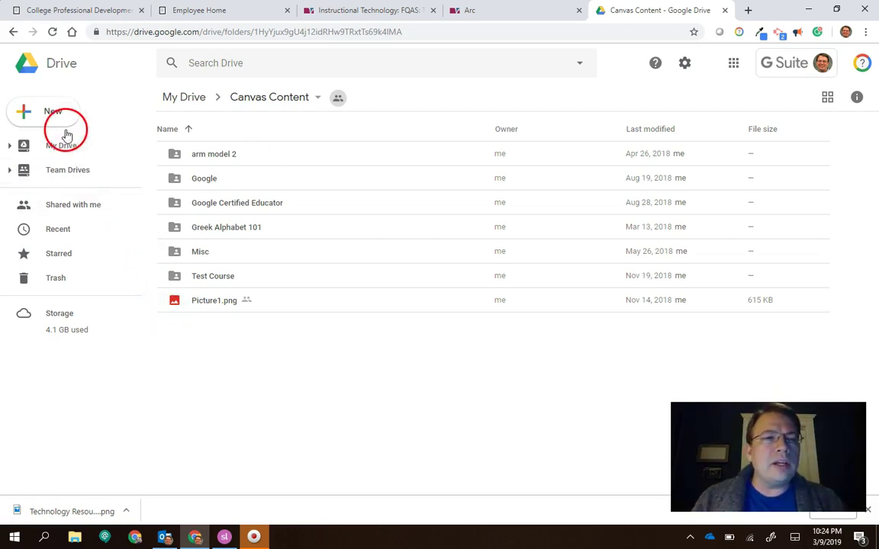
click(49, 113)
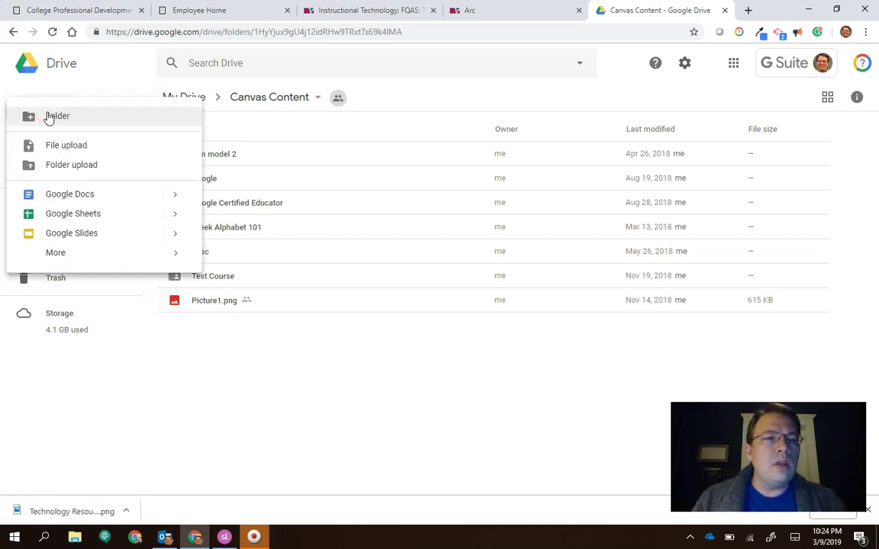
click(95, 194)
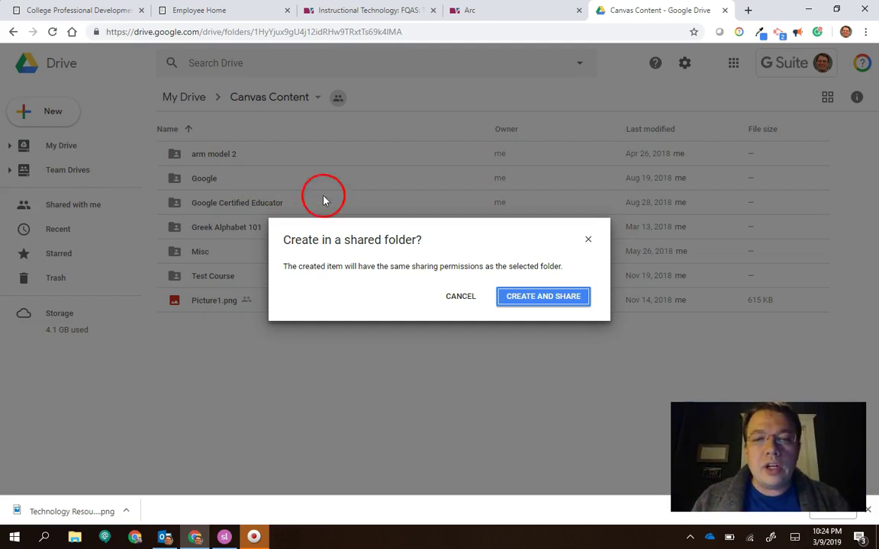
click(551, 299)
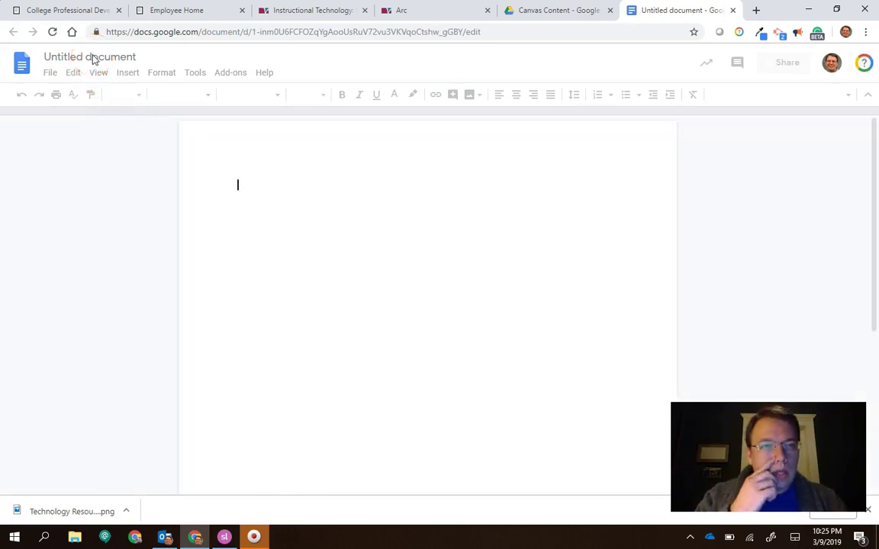
Retitle the untitled document to 'Awesome Doc', fixing the typo in the typed name
click(87, 209)
click(97, 161)
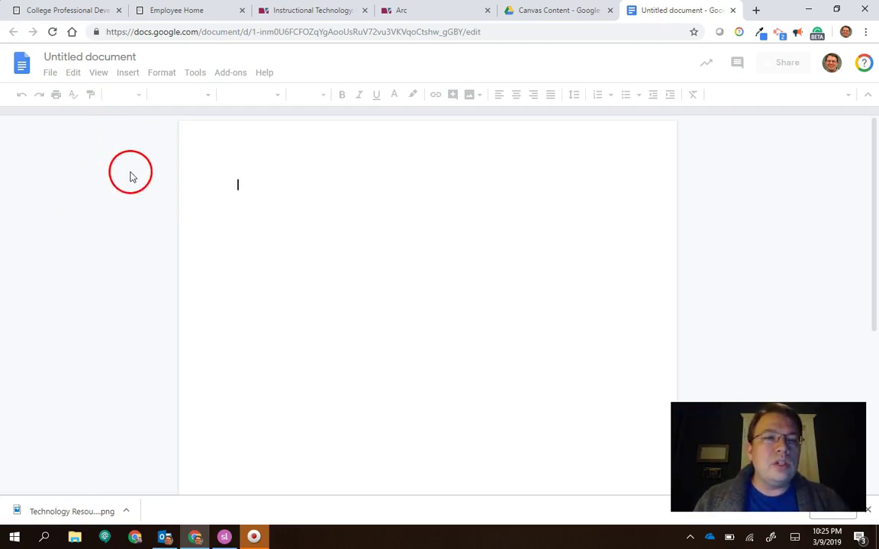
click(102, 58)
text(Aw)
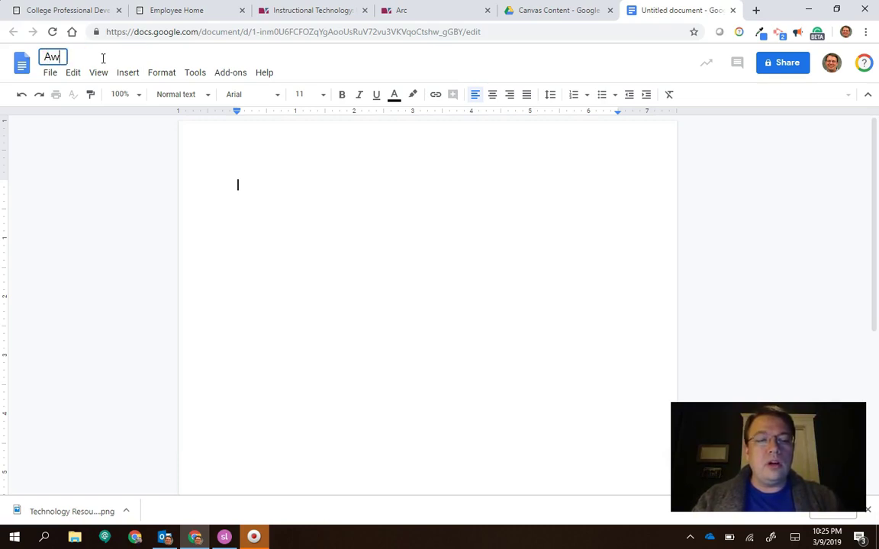
text(some DOC)
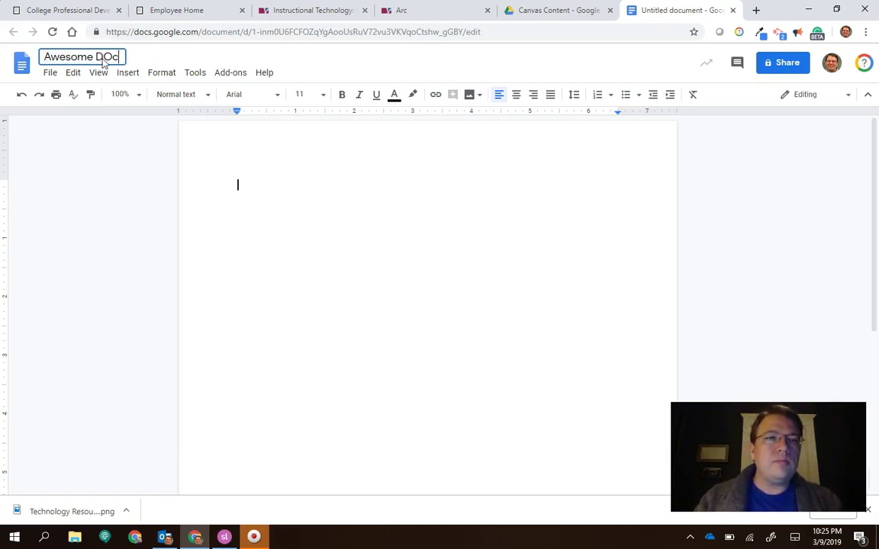
key(BackSpace)
key(BackSpace)
click(277, 195)
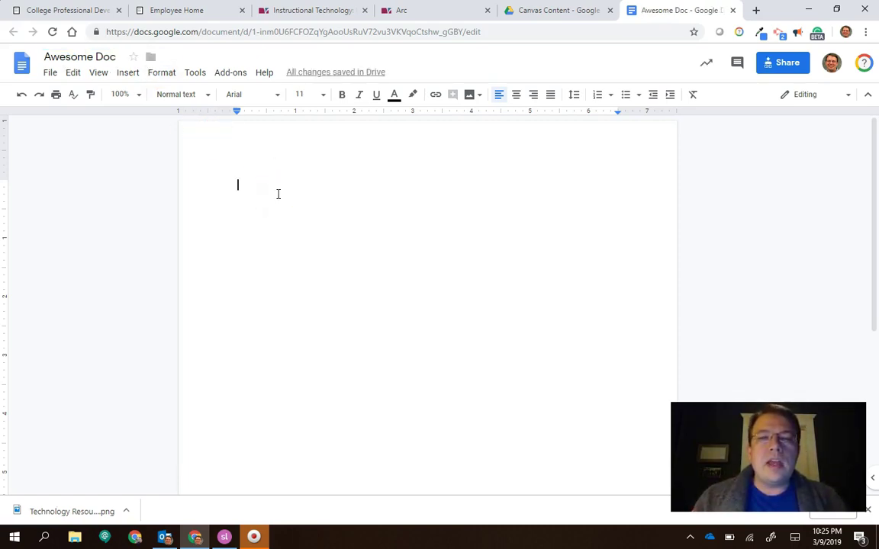
click(472, 197)
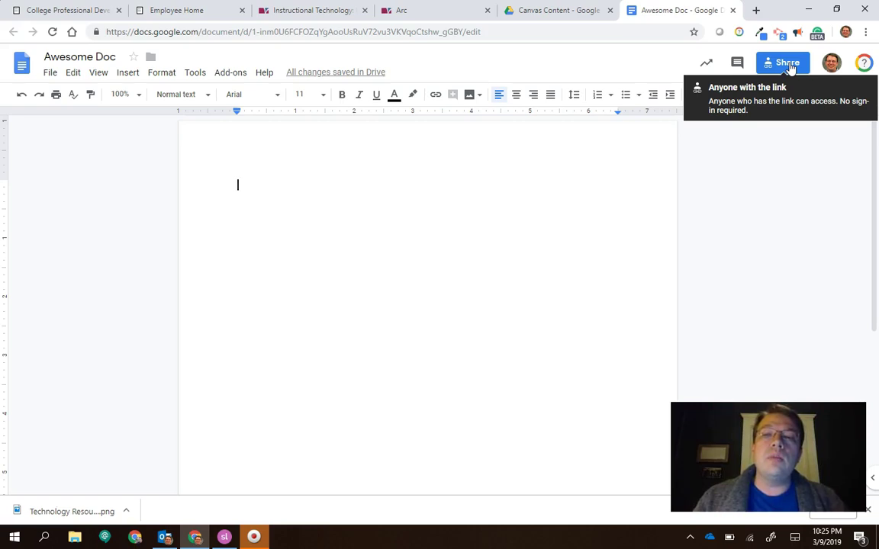
click(788, 64)
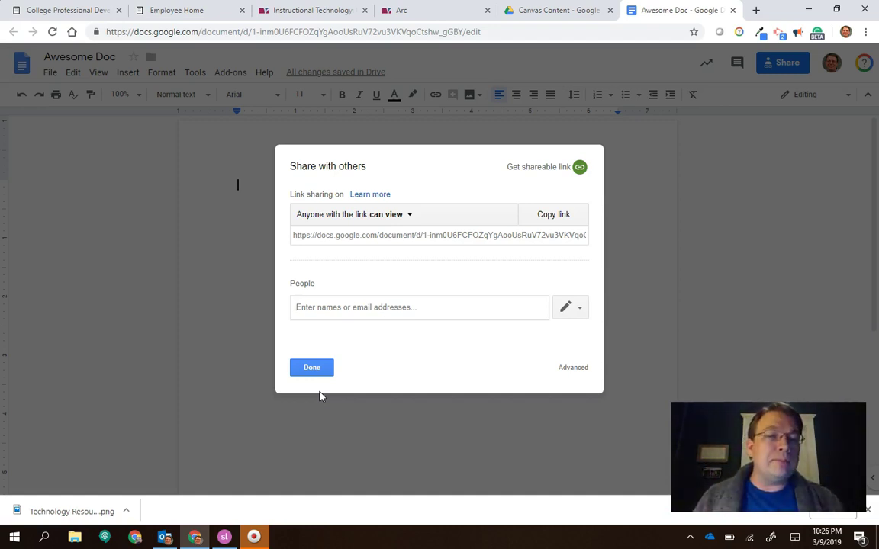
click(313, 371)
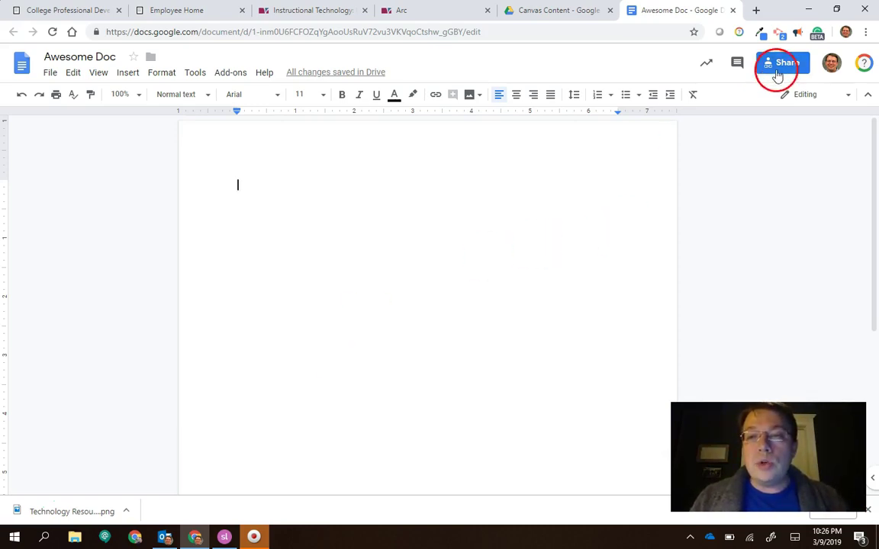
click(782, 65)
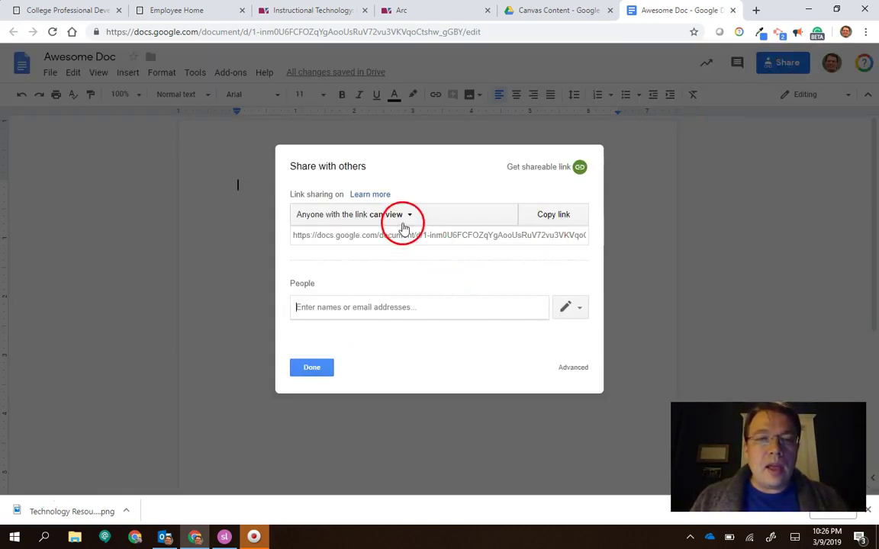
click(379, 218)
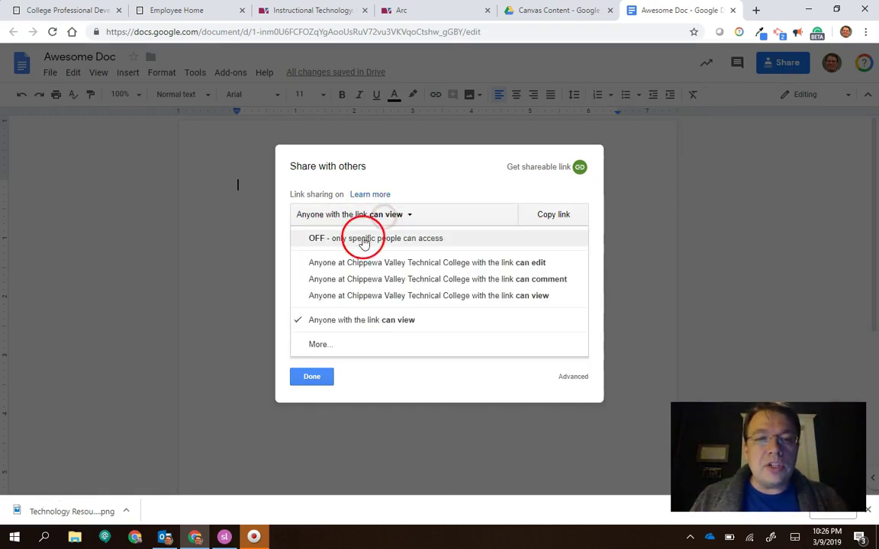
click(360, 237)
click(319, 367)
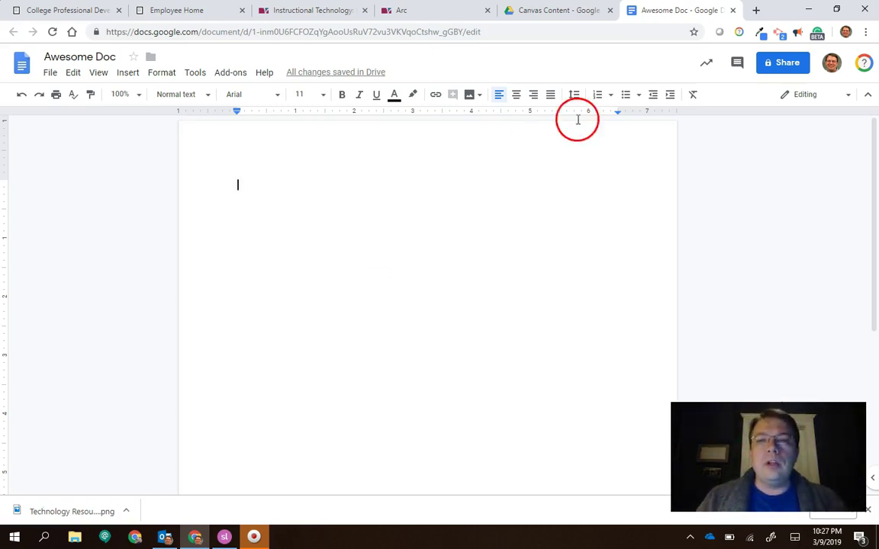
Set Awesome Doc's link sharing to 'On - Anyone with the link' and save it
click(788, 64)
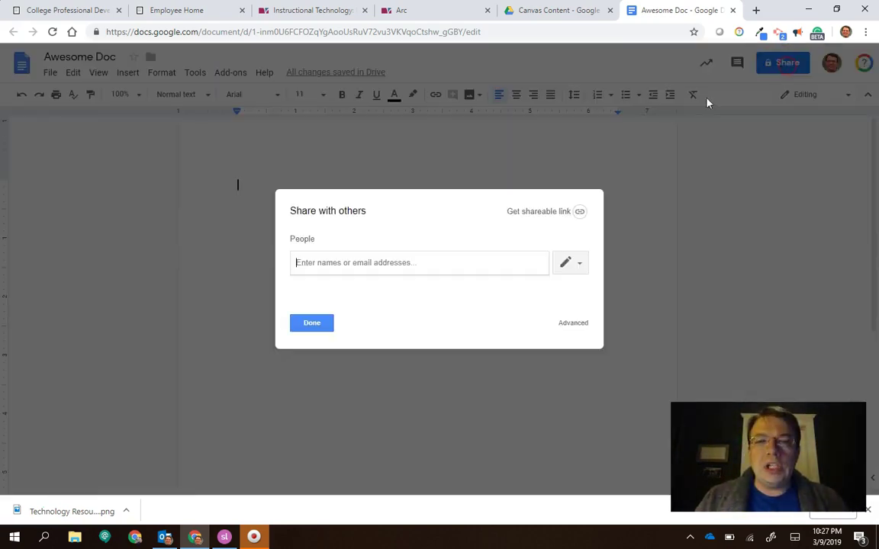
click(548, 216)
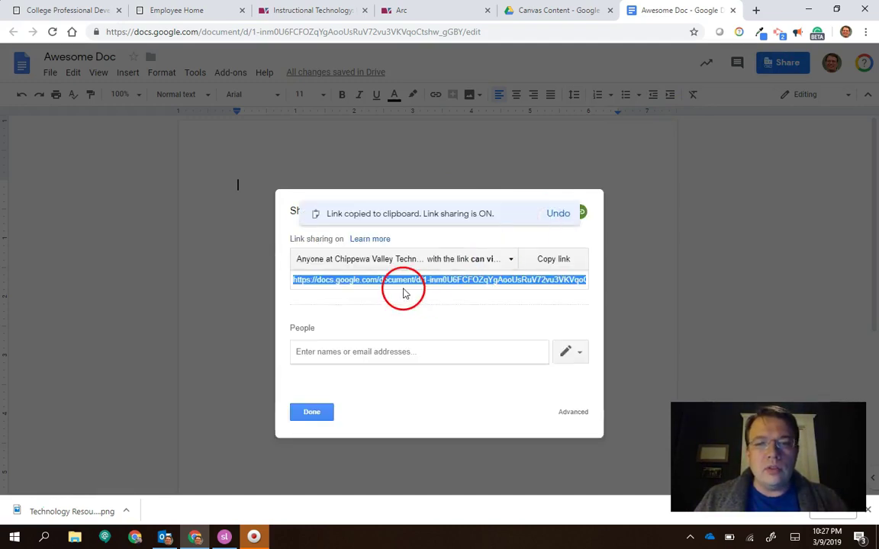
click(392, 260)
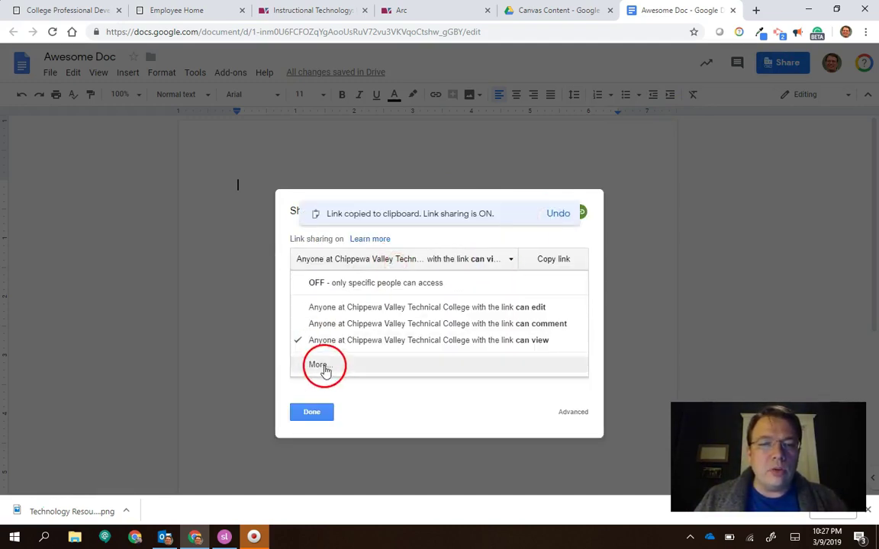
click(320, 364)
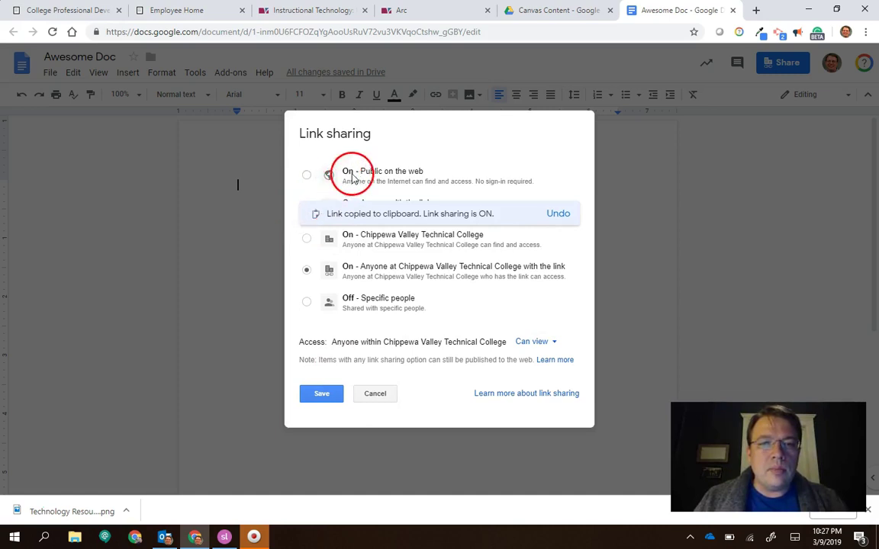
click(307, 176)
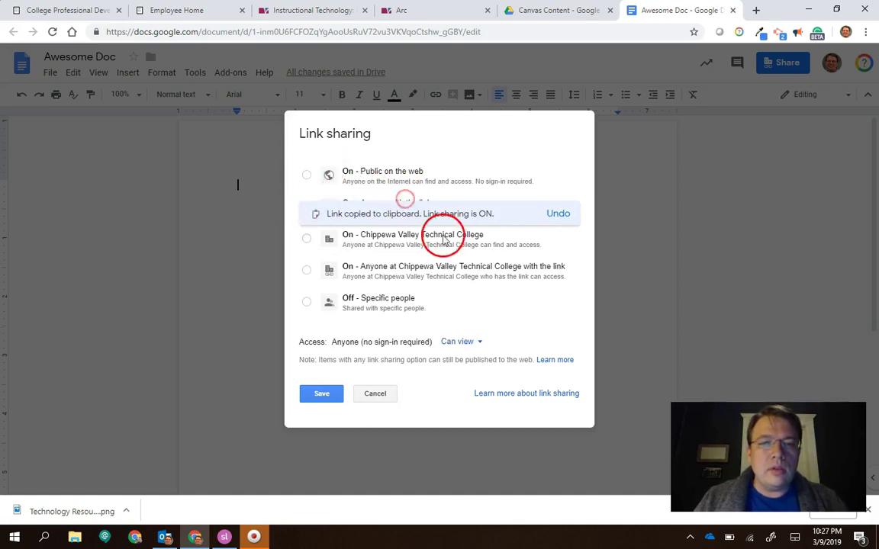
click(309, 269)
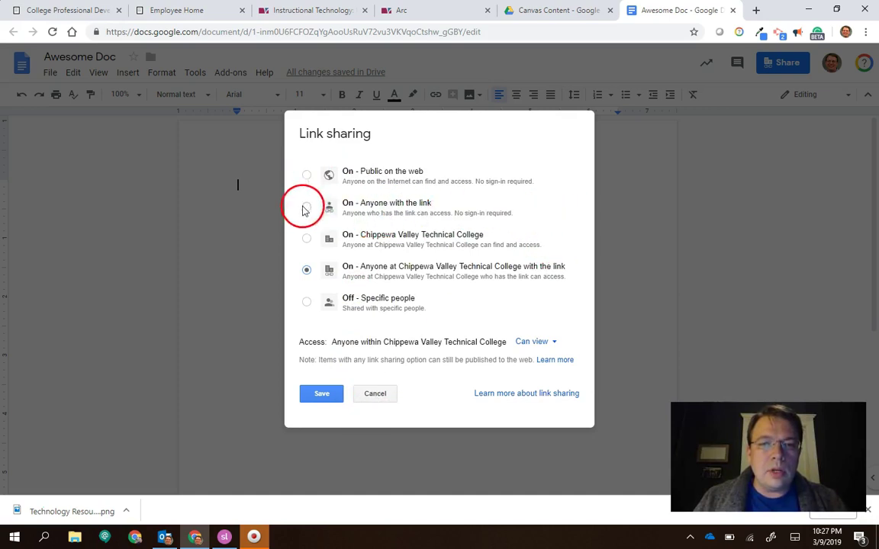
click(307, 206)
click(313, 391)
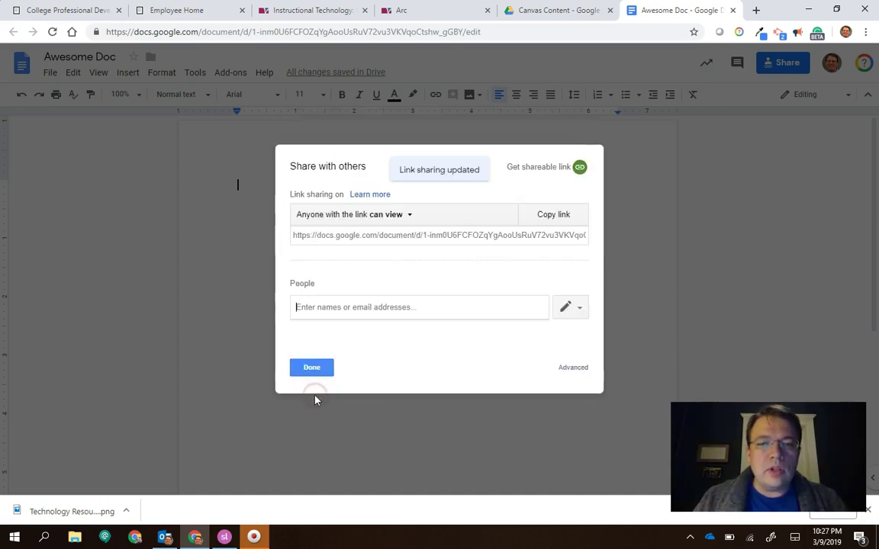
click(312, 370)
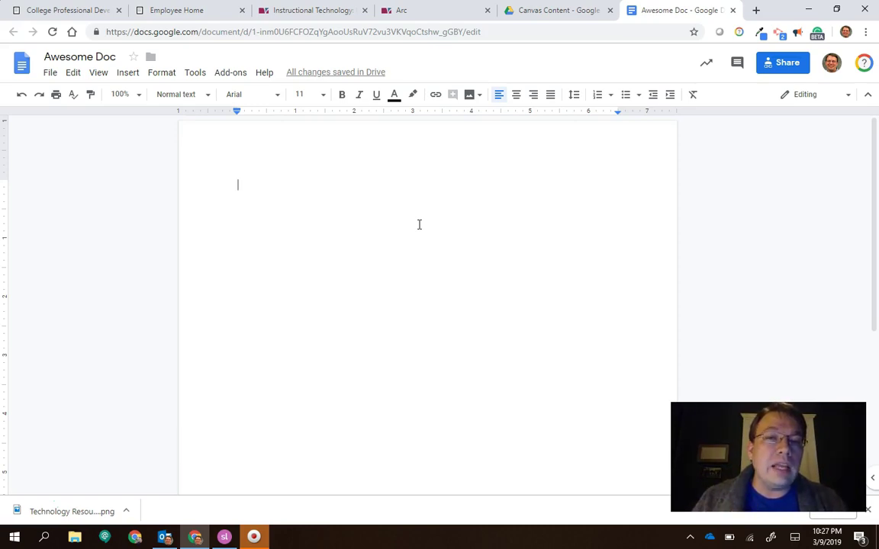
Select Awesome Doc's URL in the browser address bar
drag(467, 31, 98, 33)
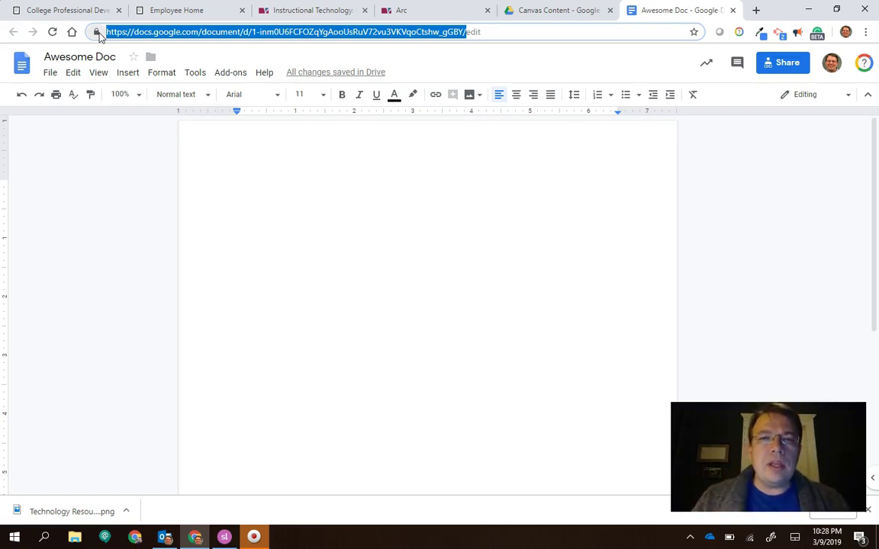
Back in Drive, go up to My Drive and show the Team Drives list
click(550, 10)
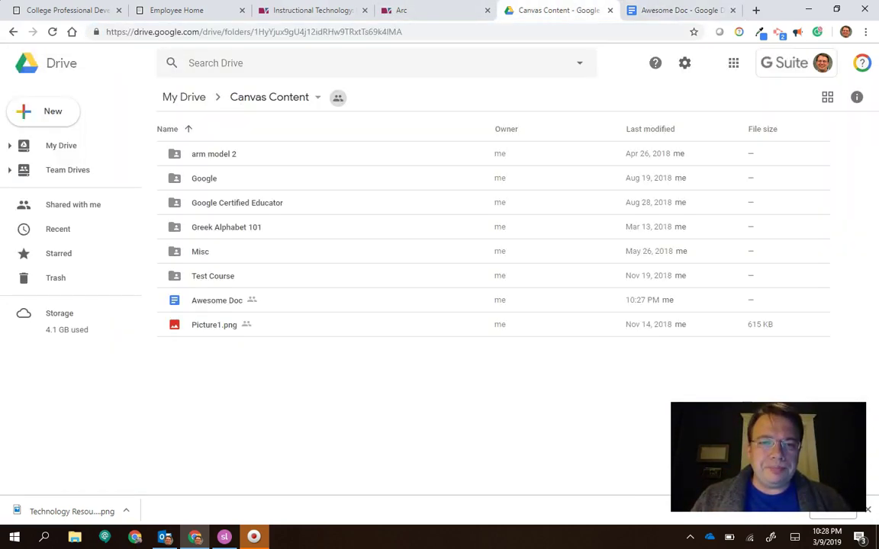
click(314, 327)
click(227, 157)
click(192, 99)
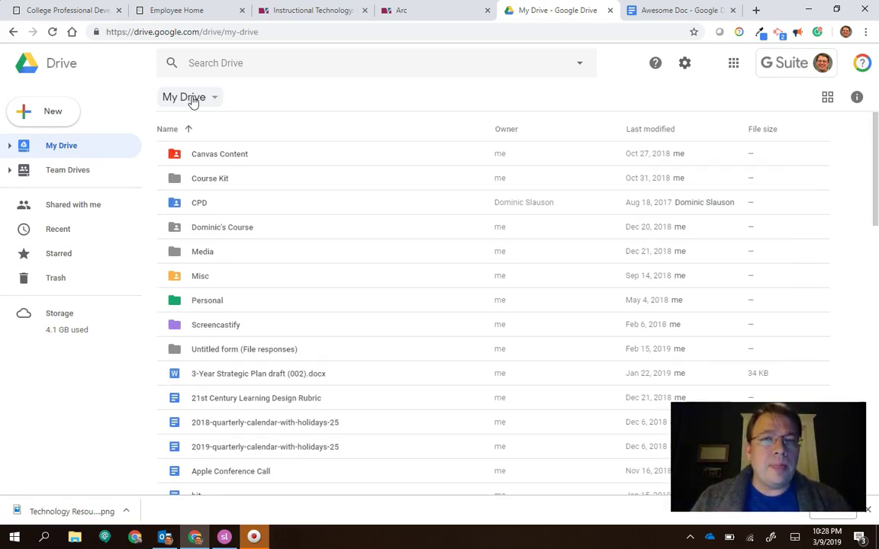
click(55, 172)
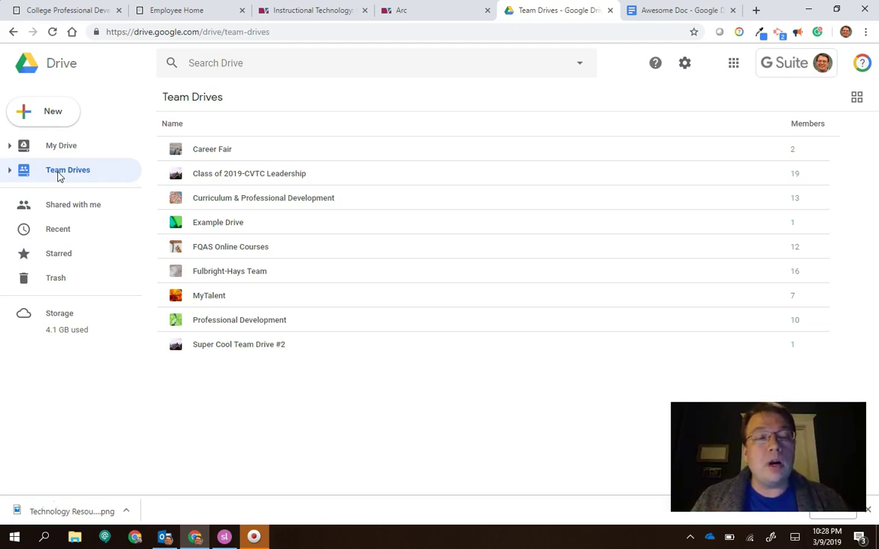
Open the Professional Development team drive and check the Awards folder's actions menu
click(174, 321)
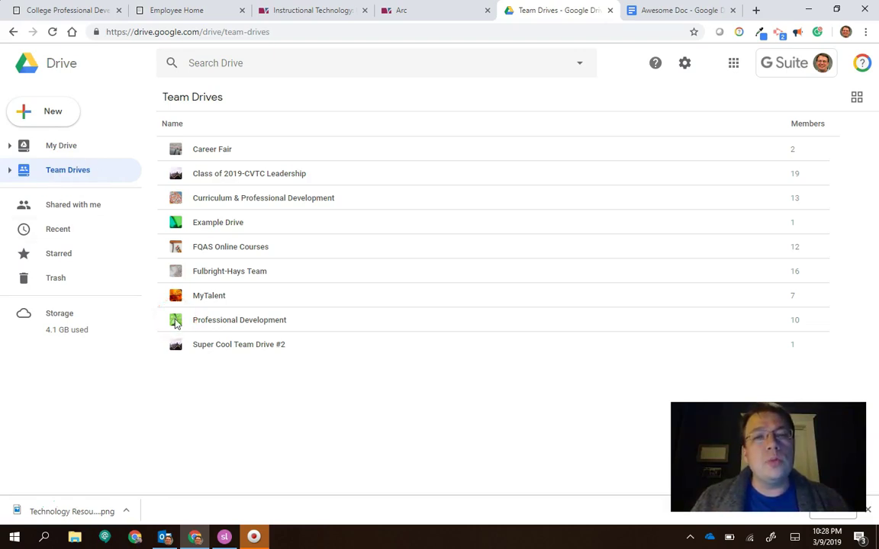
double_click(216, 324)
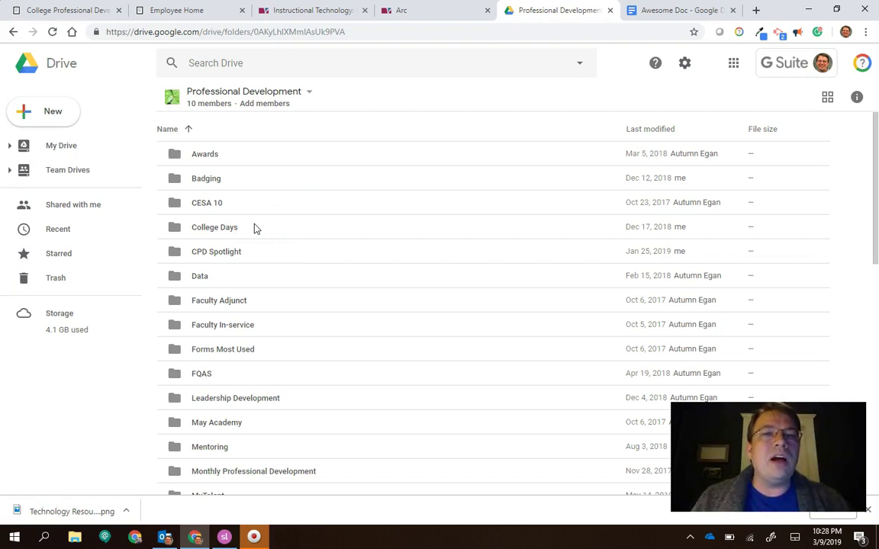
right_click(214, 154)
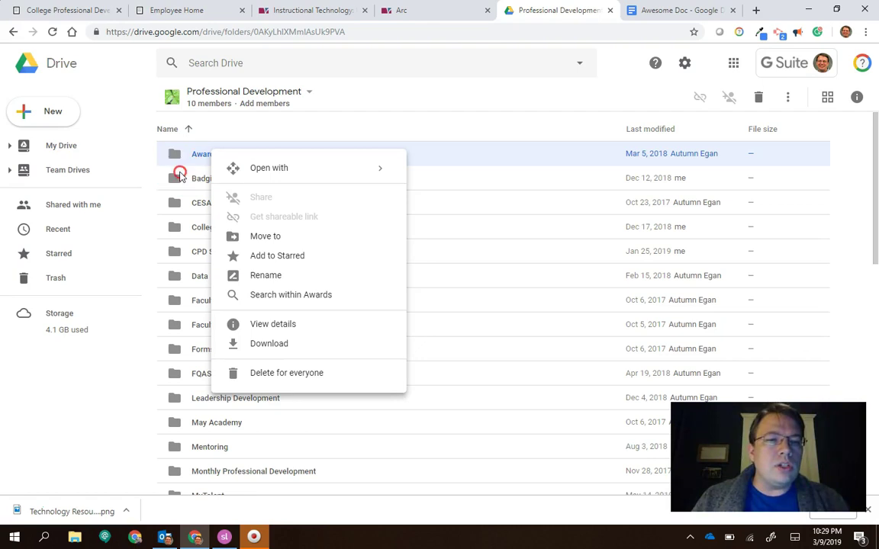
click(180, 177)
Open the FQAS folder in the Professional Development team drive
scroll(286, 274, down, 1)
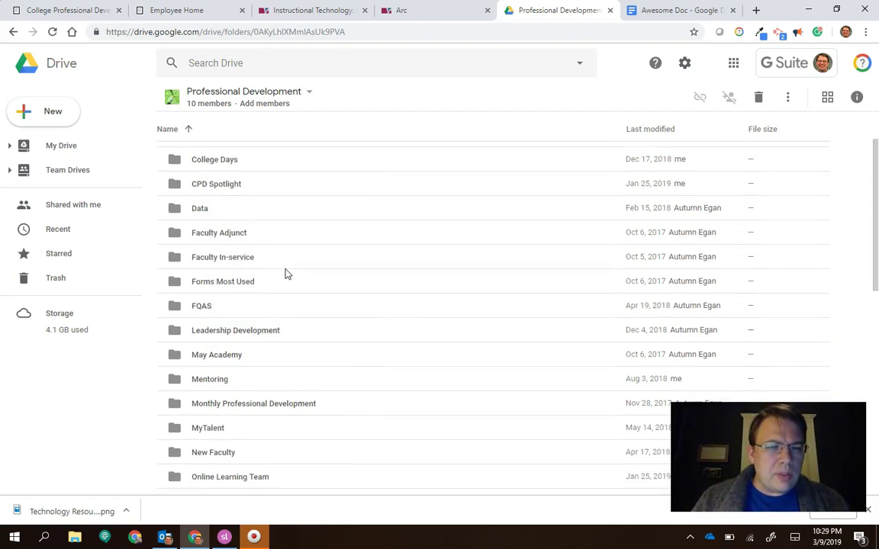
click(204, 312)
double_click(204, 313)
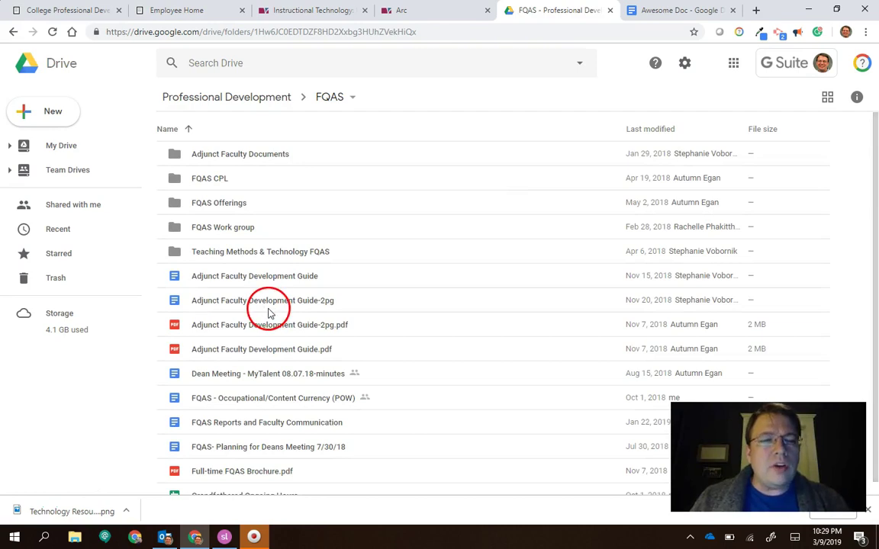
Select files Adjunct Faculty Development Guide through Grandfathered Ongoing Hours and view their actions
click(268, 276)
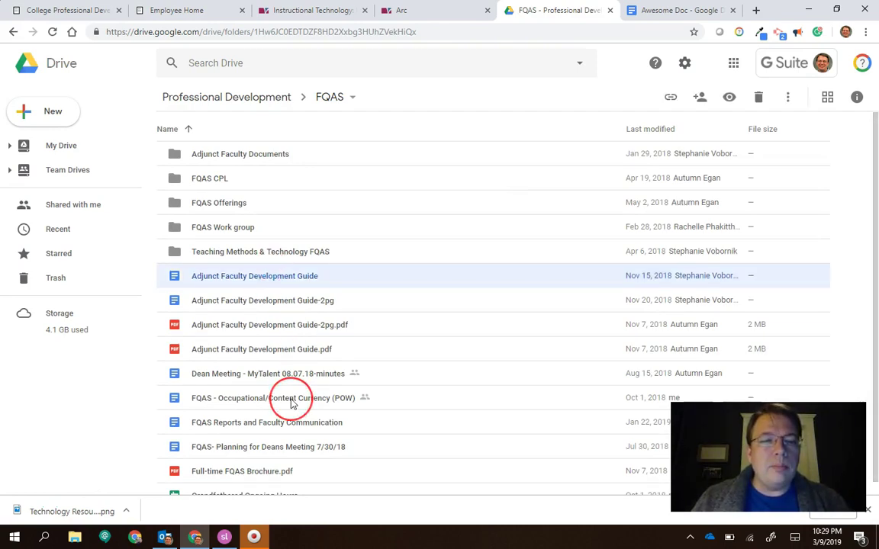
scroll(290, 402, down, 1)
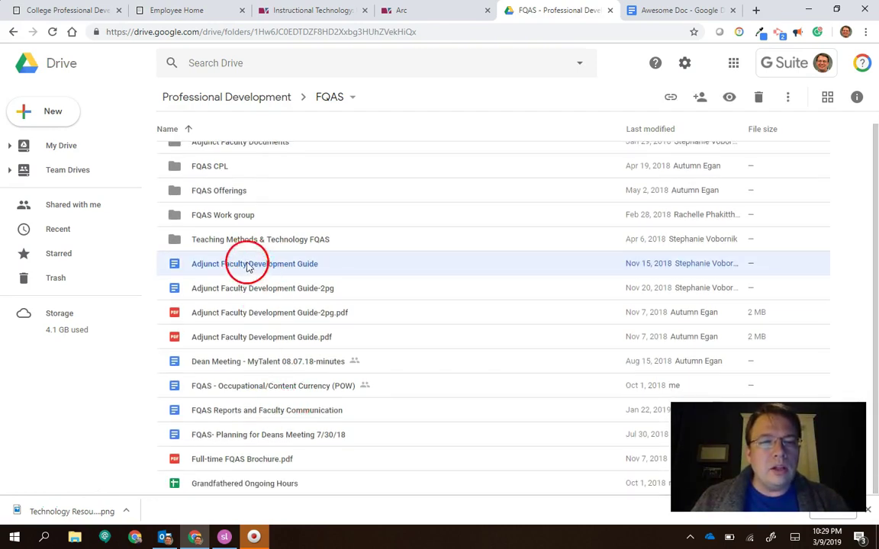
shift+click(295, 485)
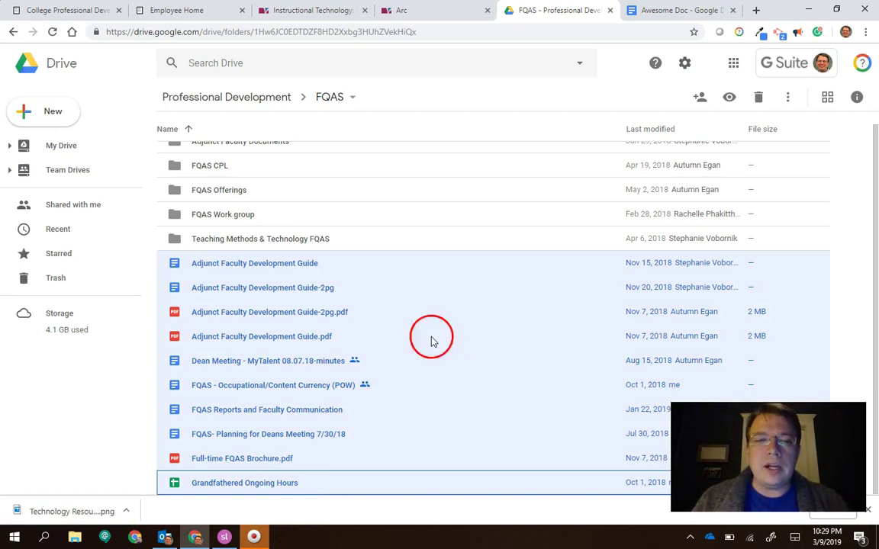
right_click(374, 302)
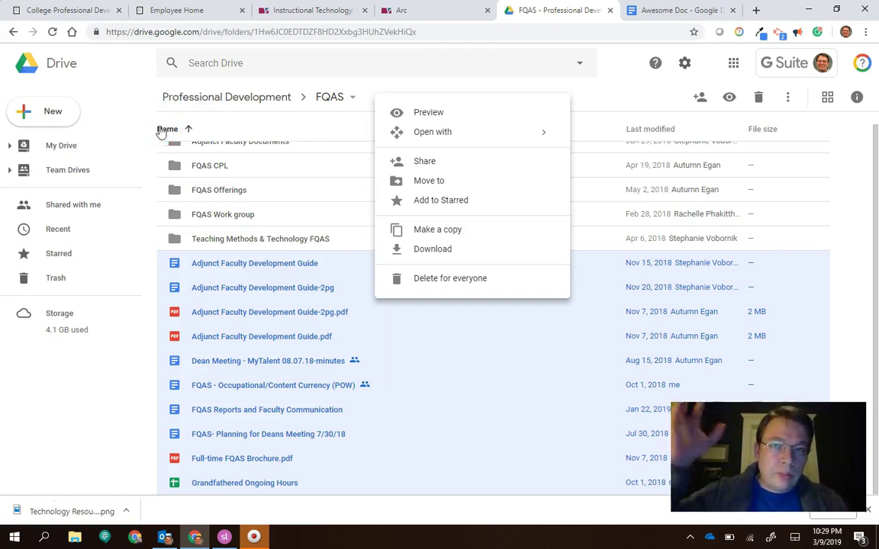
click(152, 87)
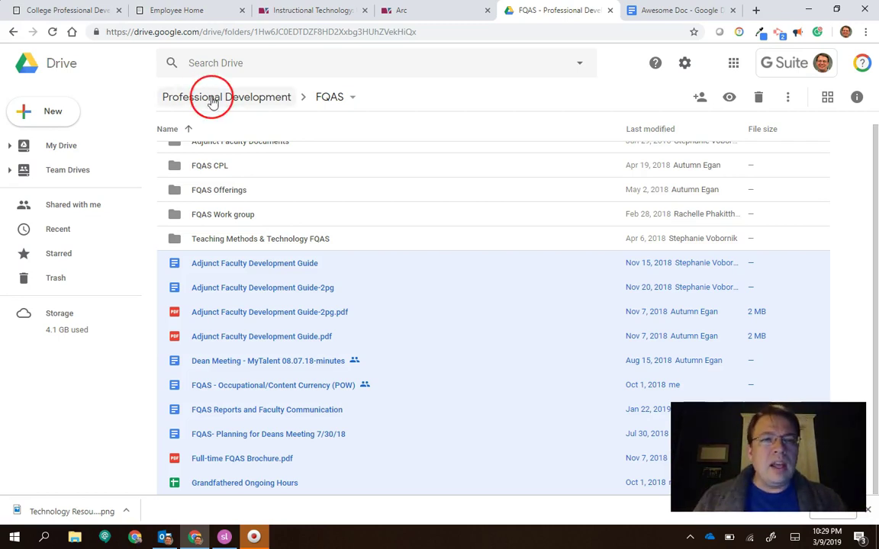
Go back to My Drive and open the Canvas Content folder
click(59, 147)
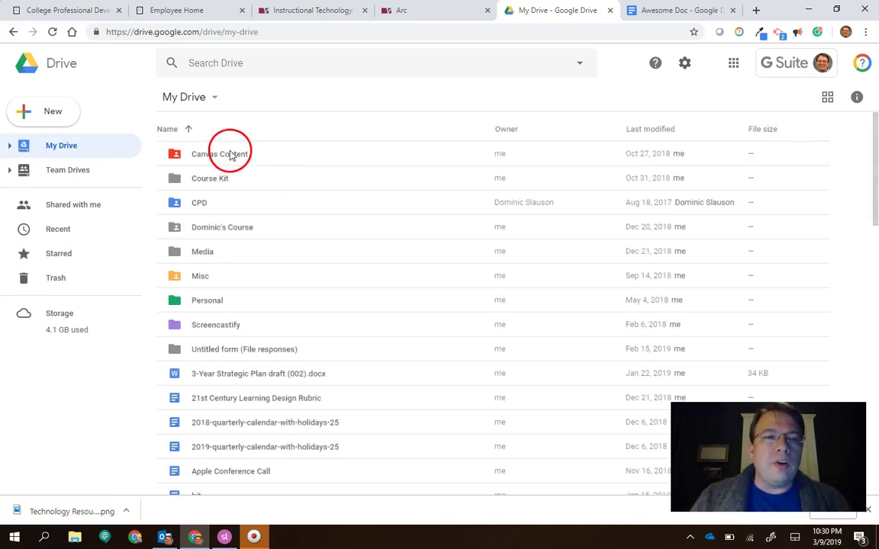
double_click(229, 153)
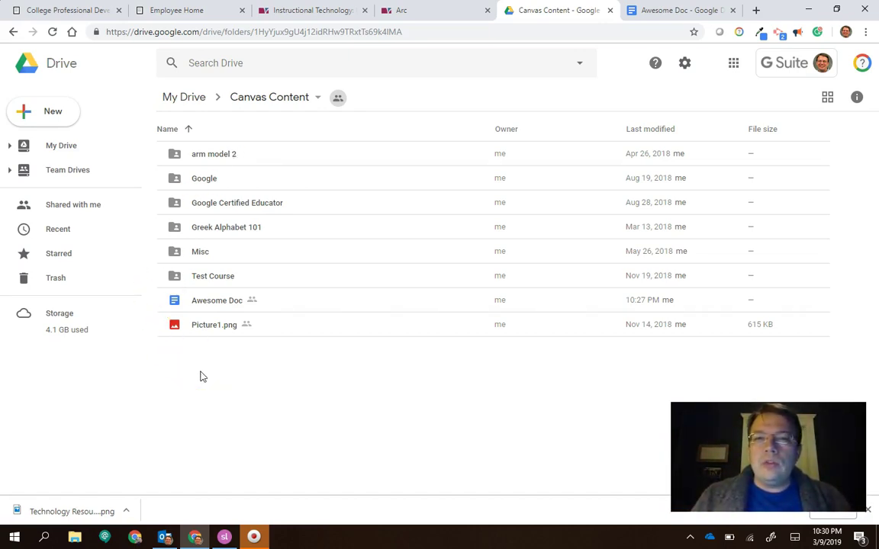
Copy Awesome Doc's shareable link with anyone-with-the-link viewing enabled
right_click(214, 305)
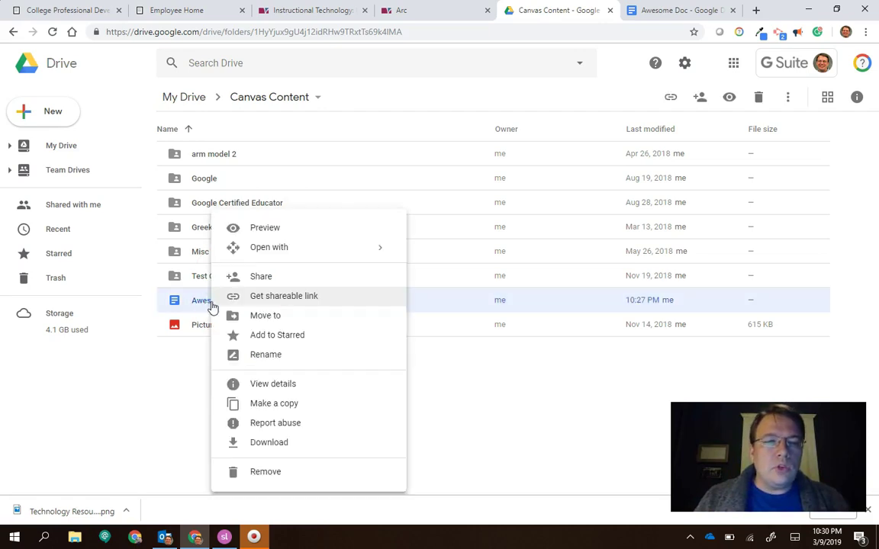
click(302, 298)
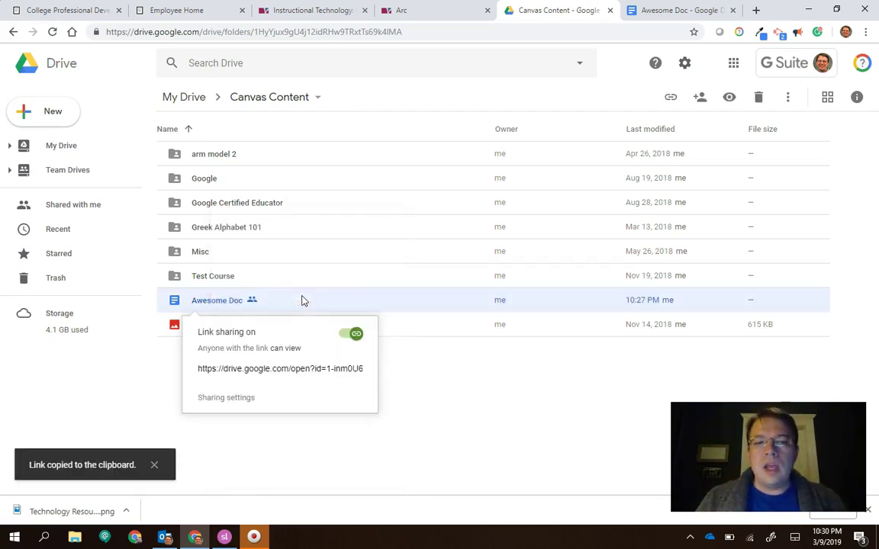